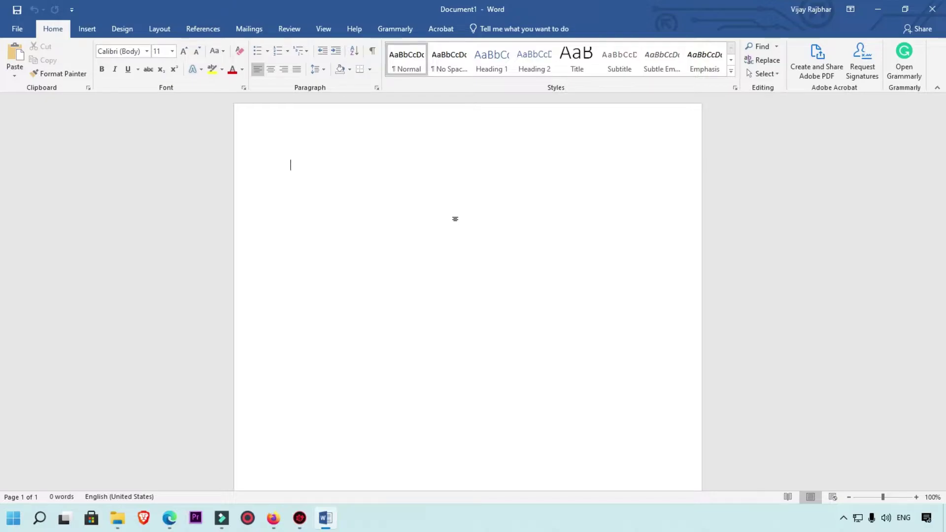
# Step: Type Link1 at the top of the page and select it
pyautogui.write('Link1')
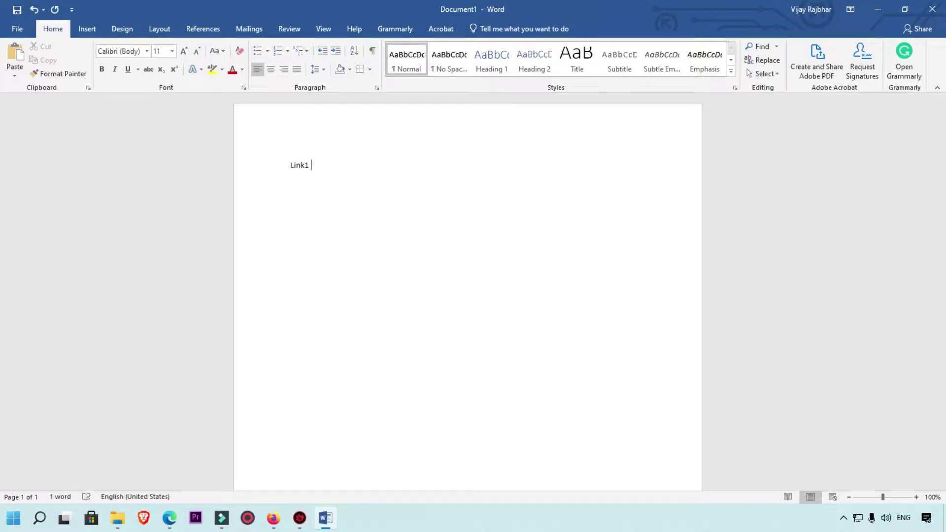
pyautogui.hotkey('shift', 'Left')
pyautogui.hotkey('shift', 'Left')
pyautogui.hotkey('shift', 'Left')
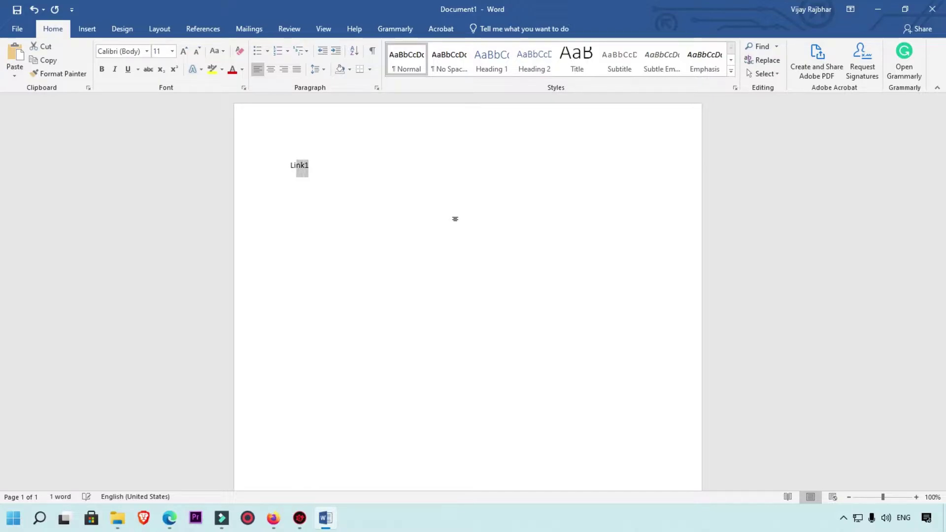
pyautogui.hotkey('shift', 'Left')
pyautogui.hotkey('shift', 'Left')
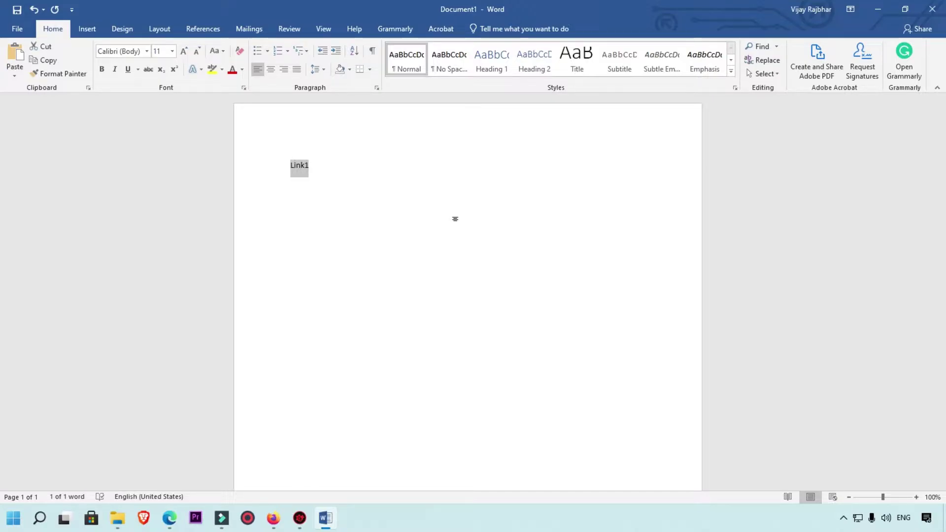
pyautogui.click(89, 31)
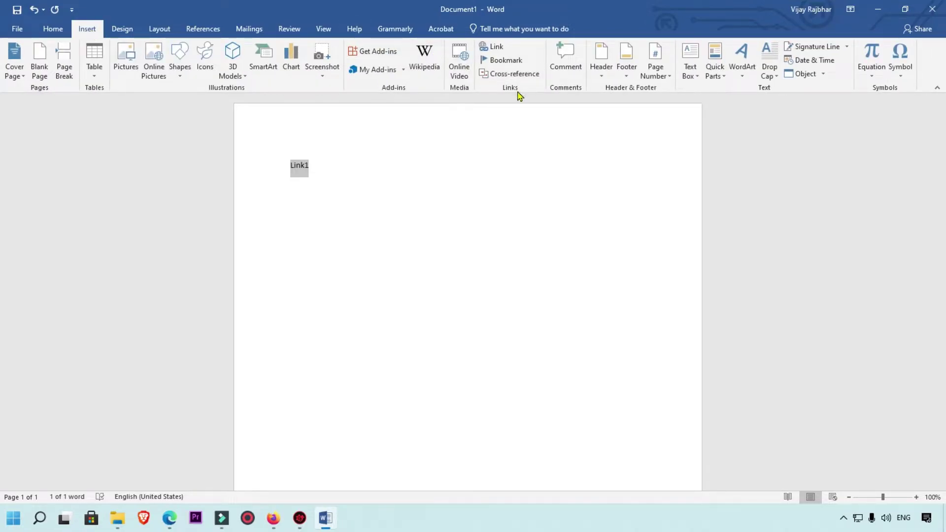
pyautogui.click(496, 47)
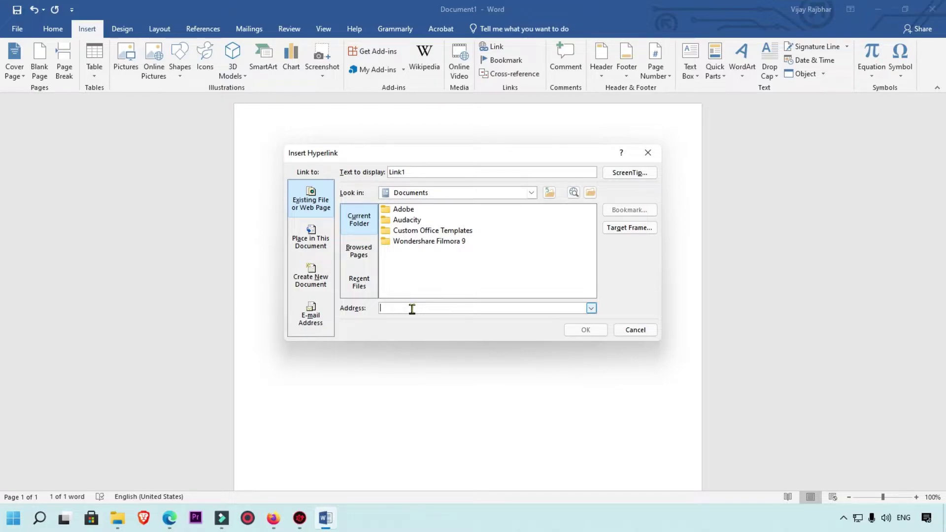
pyautogui.write('https')
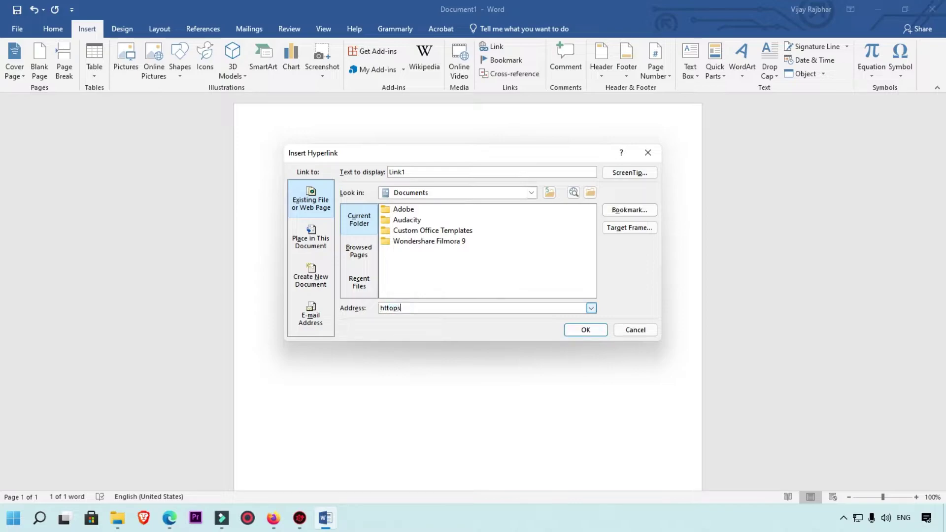
pyautogui.write('/')
pyautogui.press('BackSpace')
pyautogui.press('BackSpace')
pyautogui.press('BackSpace')
pyautogui.write('://google.com')
pyautogui.click(601, 331)
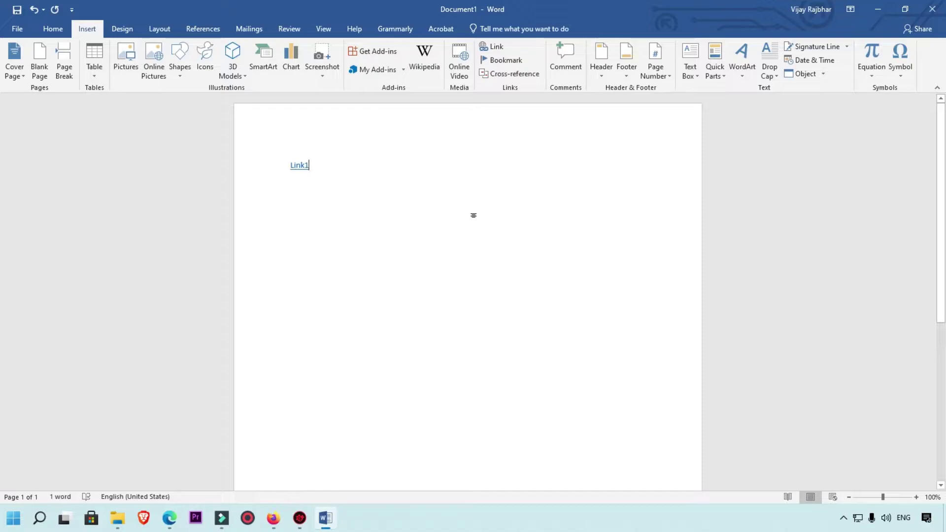
pyautogui.press('Return')
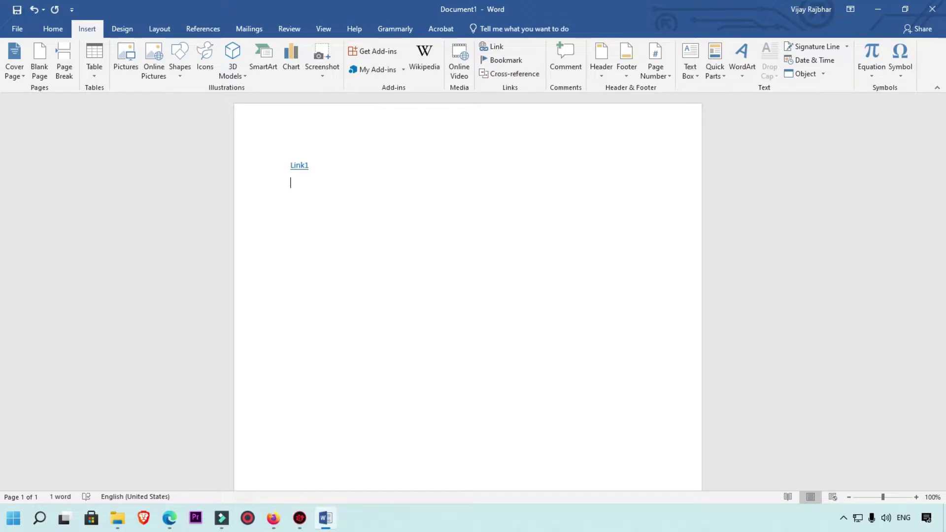
pyautogui.write('Link 2')
pyautogui.hotkey('shift', 'Home')
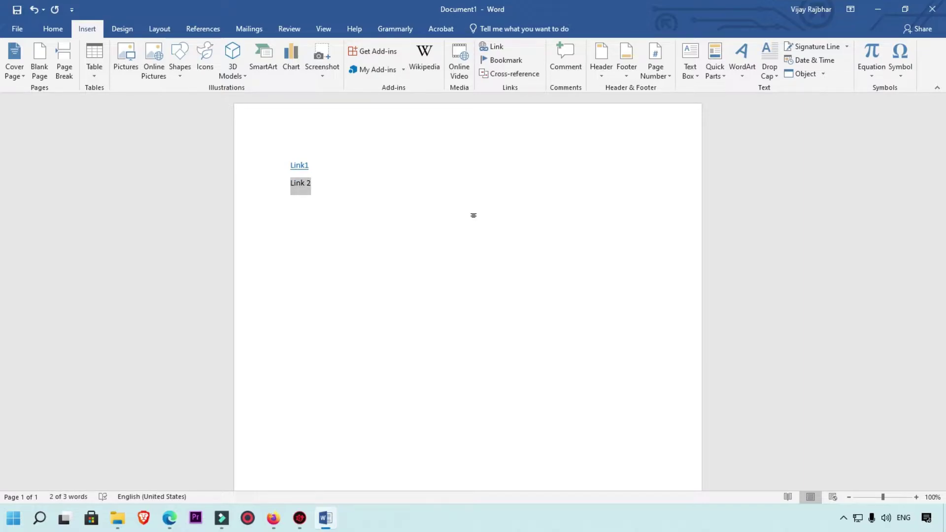
pyautogui.hotkey('ctrl', 'k')
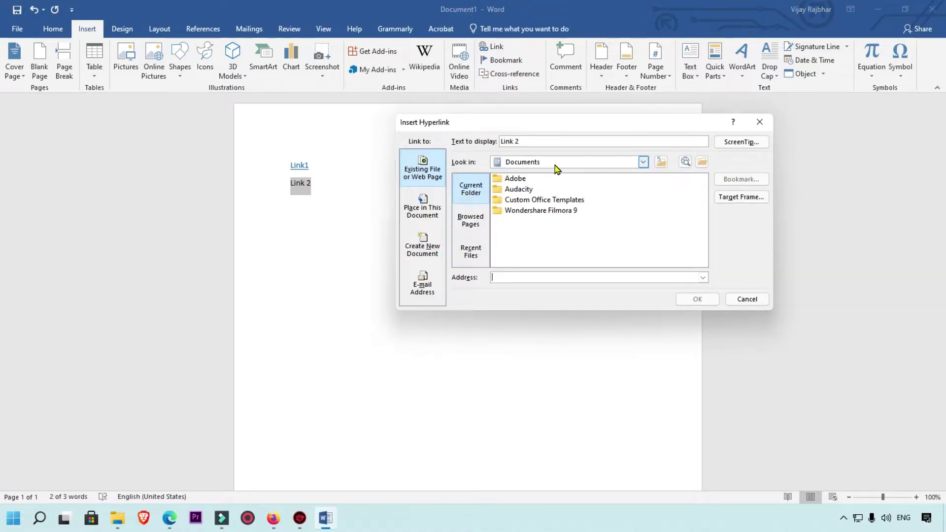
pyautogui.moveTo(481, 122); pyautogui.dragTo(445, 133)
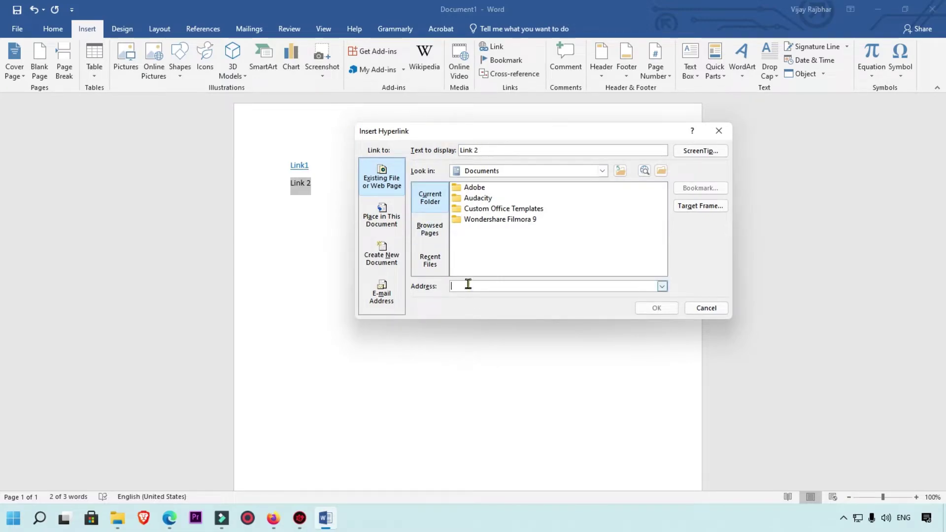
pyautogui.write('httos')
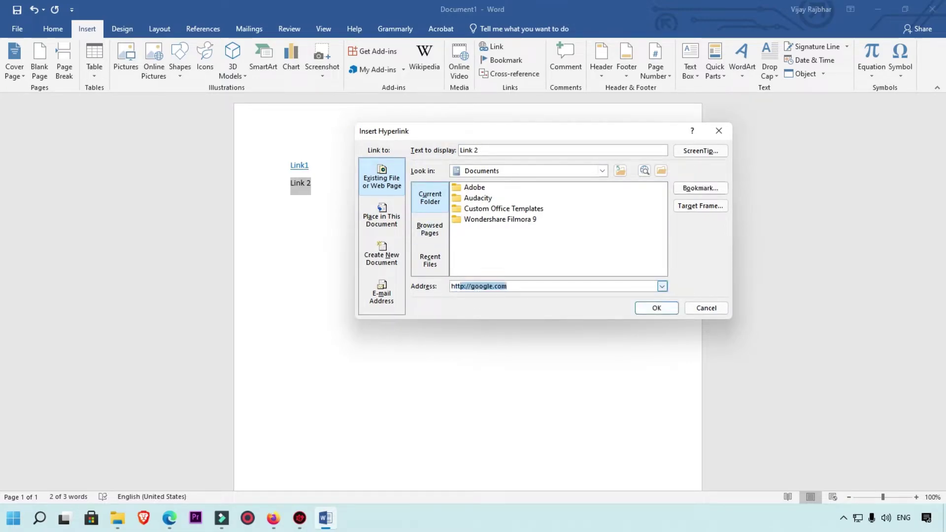
pyautogui.press('BackSpace')
pyautogui.press('BackSpace')
pyautogui.write('p:')
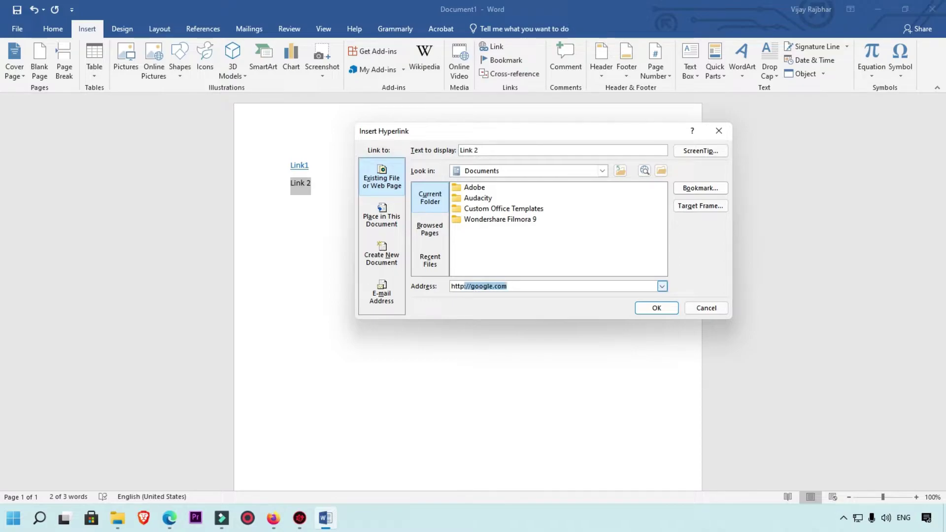
pyautogui.write('s://')
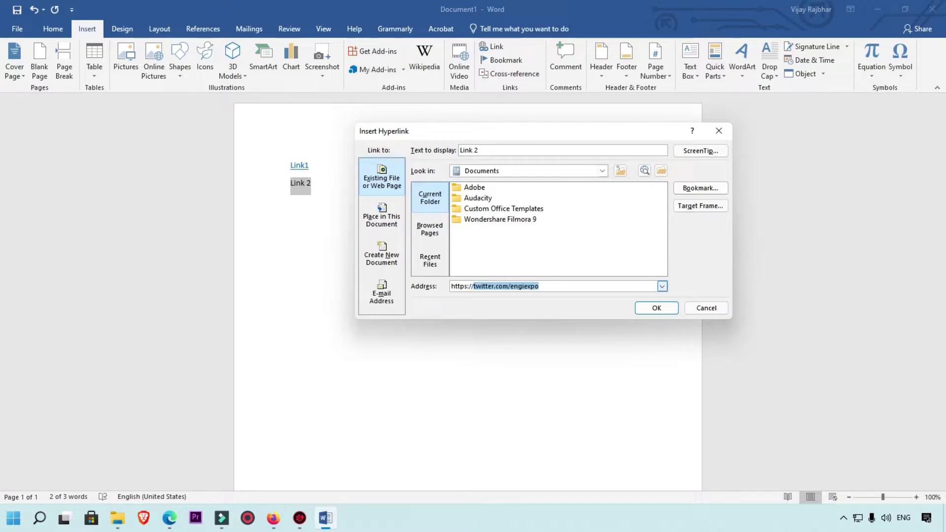
pyautogui.write('demo.com')
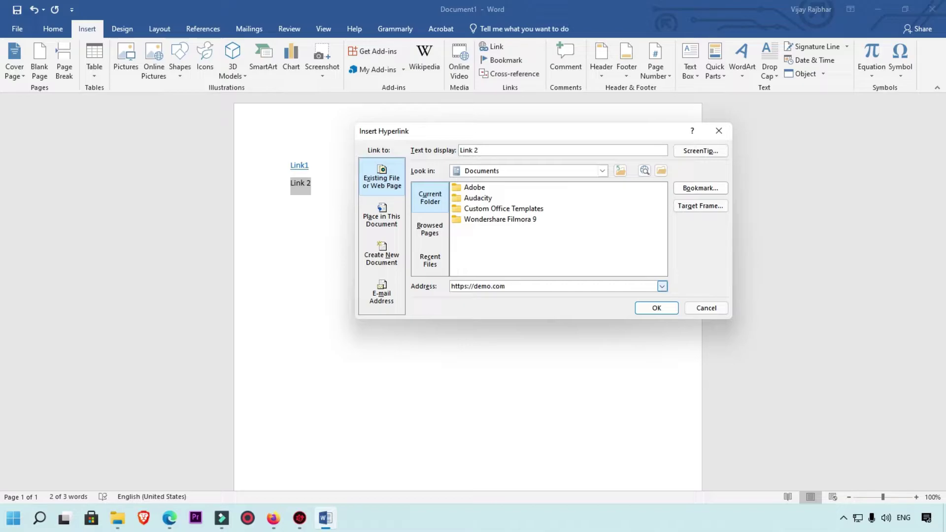
pyautogui.click(653, 311)
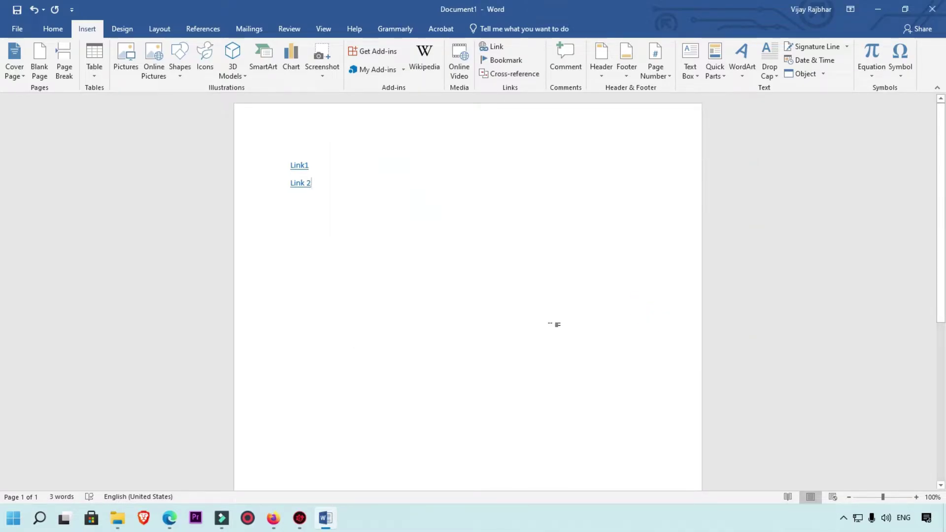
# Step: Type Link 3 on a new line below Link 2 and select it
pyautogui.press('Return')
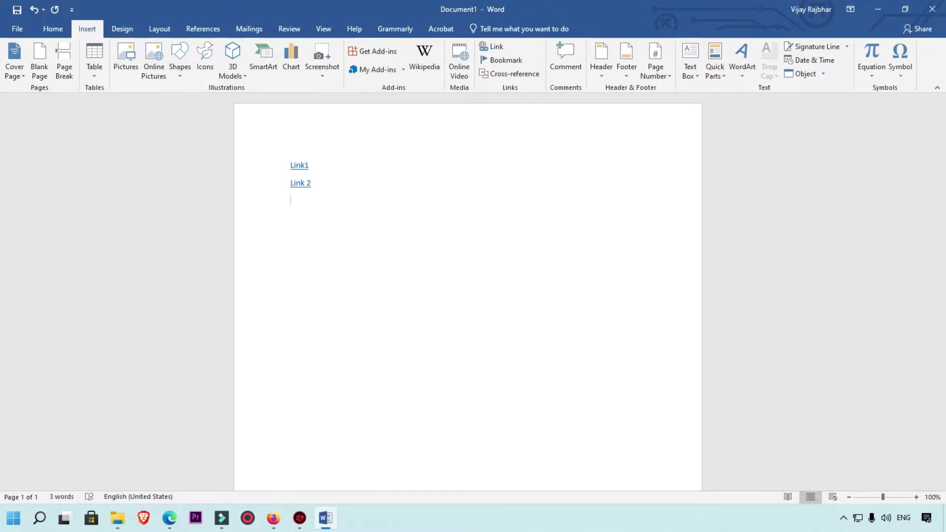
pyautogui.write('Link 3')
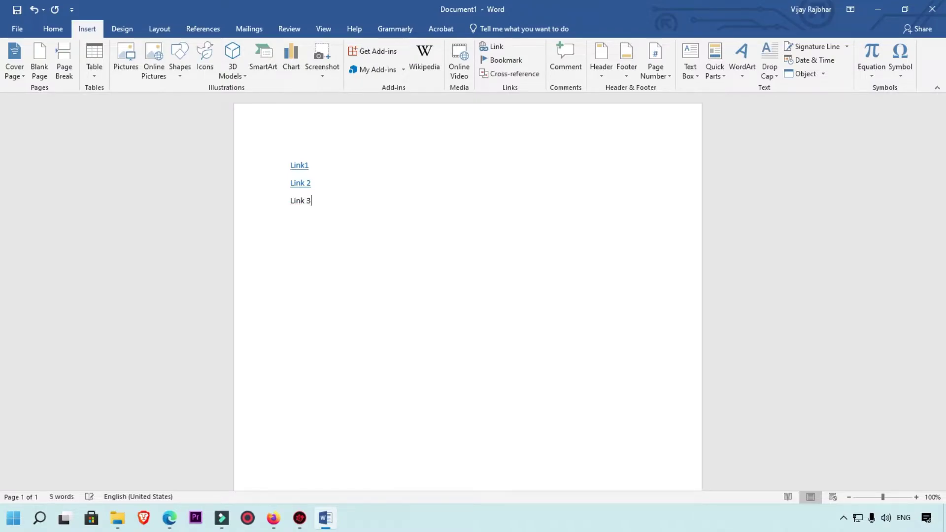
pyautogui.moveTo(313, 202)
pyautogui.mouseDown()
pyautogui.moveTo(291, 200)
pyautogui.moveTo(302, 205)
pyautogui.mouseUp()
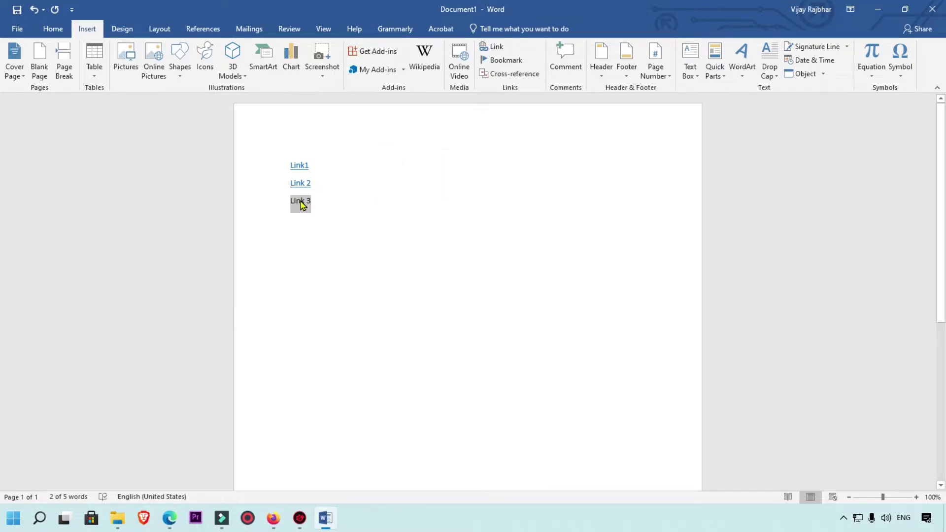
pyautogui.rightClick(302, 202)
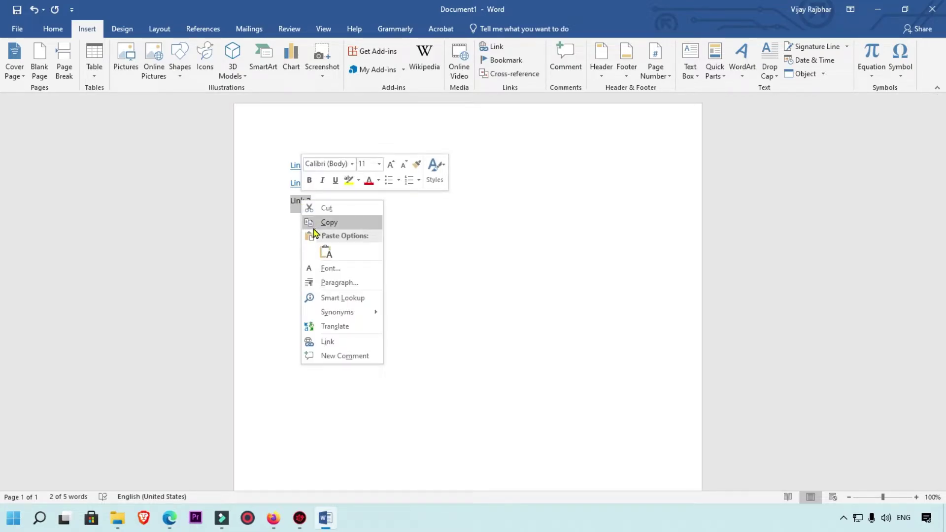
pyautogui.click(326, 343)
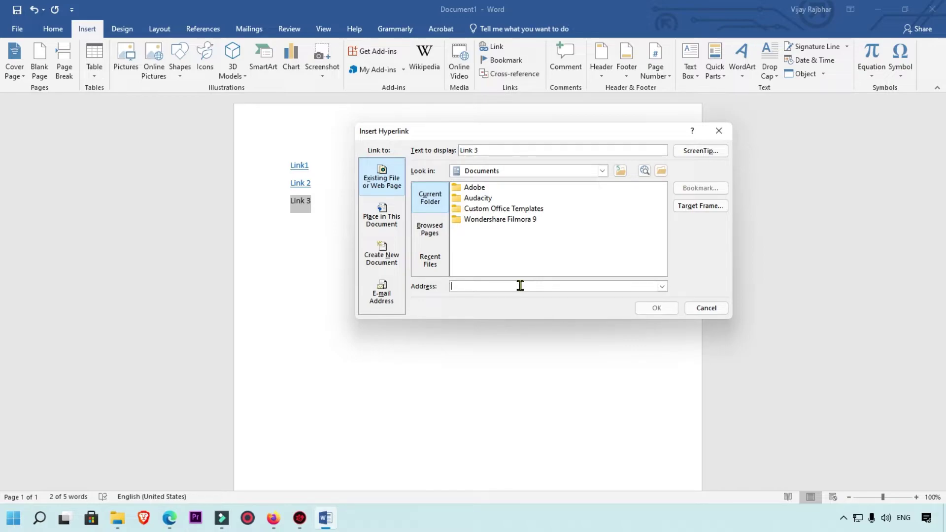
pyautogui.write('https')
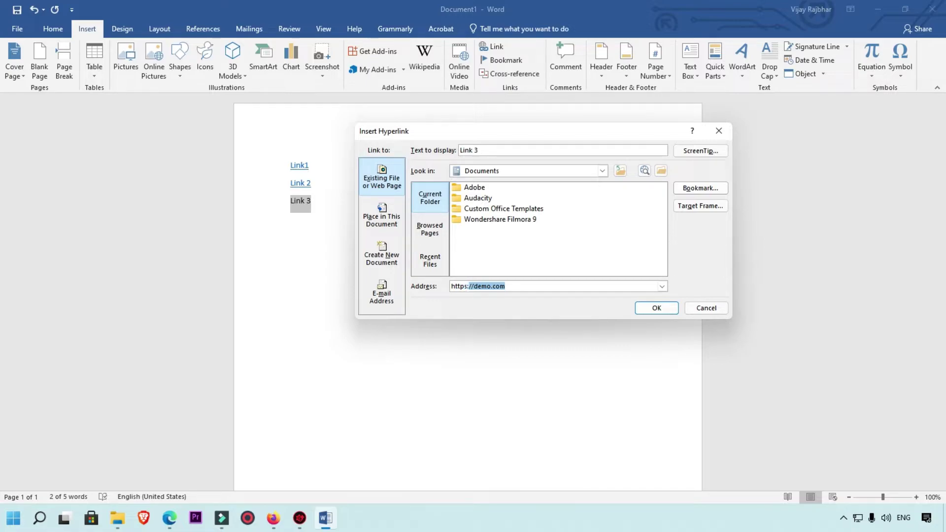
pyautogui.write('://sample.com')
pyautogui.press('Return')
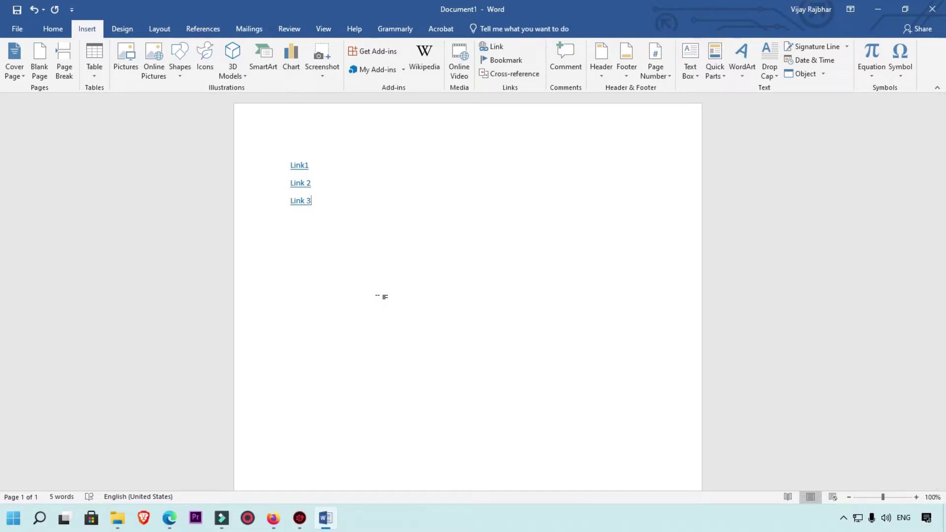
pyautogui.press('Return')
pyautogui.press('Return')
pyautogui.press('Return')
pyautogui.click(291, 236)
# Step: Type New Doc and link it to the Desktop file 'remove search history from bing - English'
pyautogui.write('New Doc')
pyautogui.hotkey('shift', 'Home')
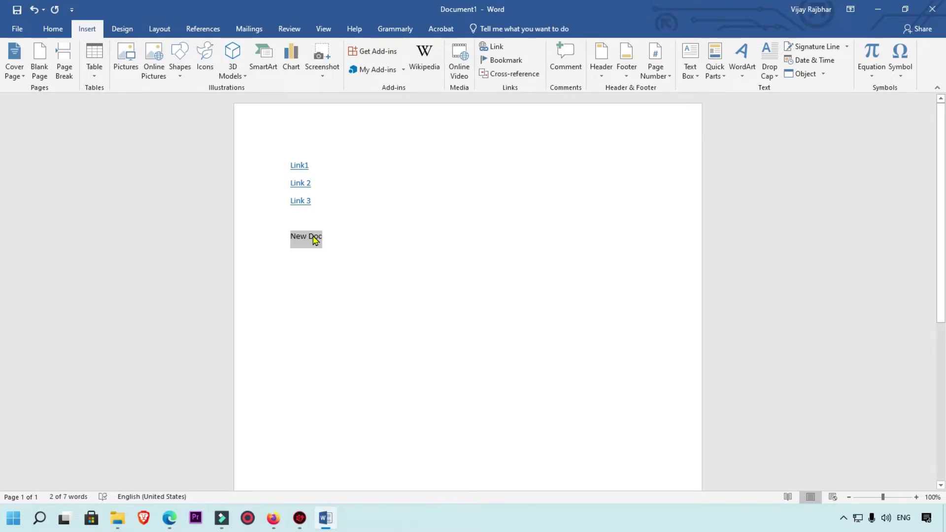
pyautogui.rightClick(315, 240)
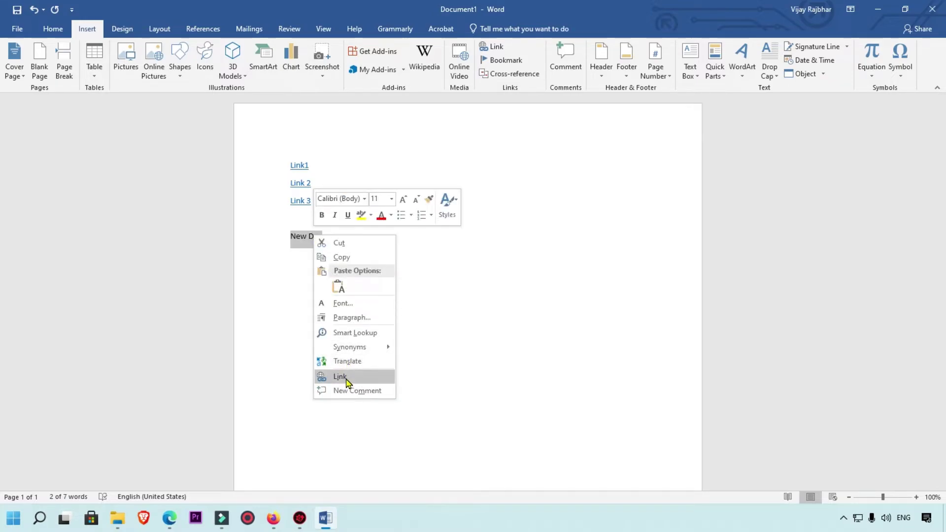
pyautogui.click(345, 377)
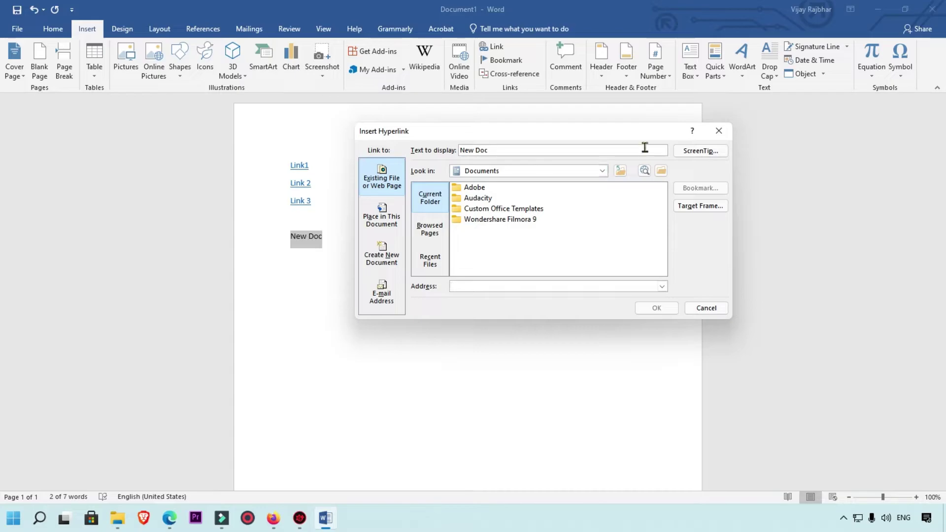
pyautogui.click(602, 170)
pyautogui.click(490, 206)
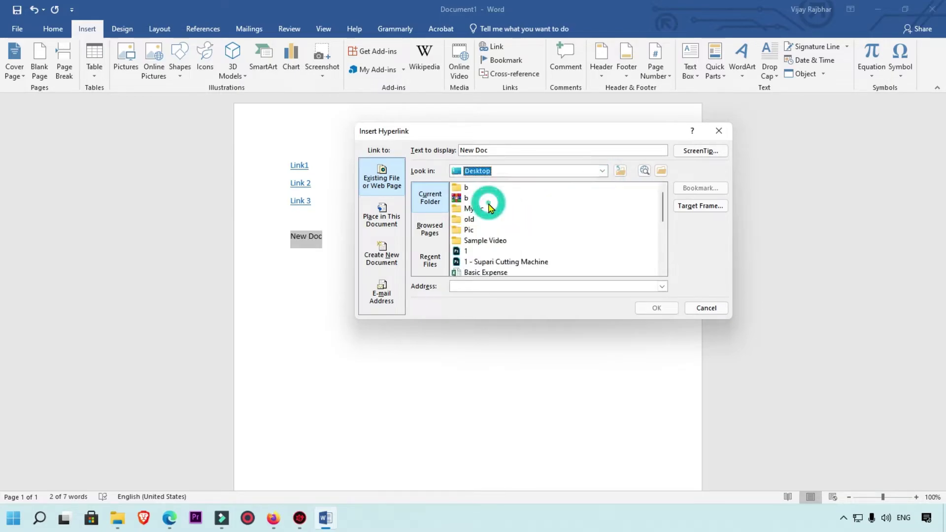
pyautogui.scroll(-2, 576, 246)
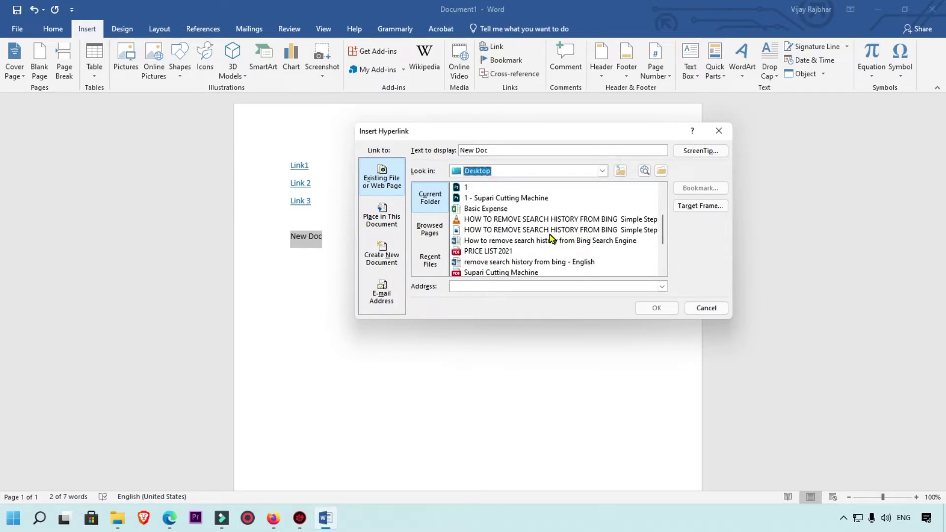
pyautogui.scroll(-1, 550, 239)
pyautogui.click(505, 230)
pyautogui.click(645, 309)
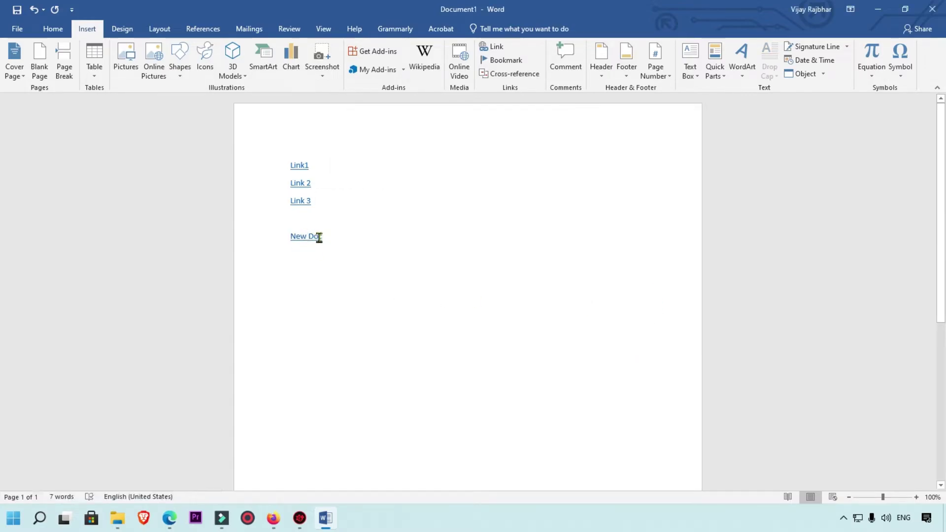
pyautogui.press('Return')
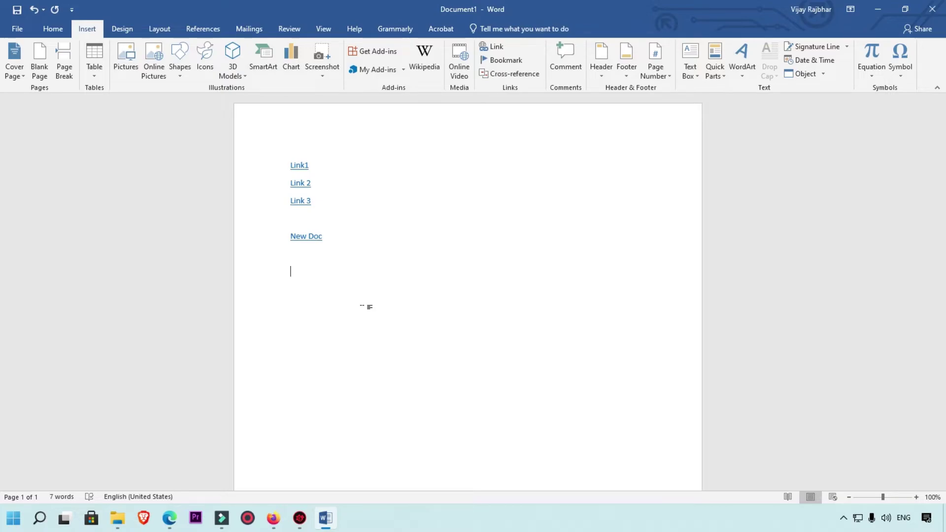
# Step: Type Email on a new line and bring up the Link dialog for it
pyautogui.write('Email')
pyautogui.hotkey('shift', 'Home')
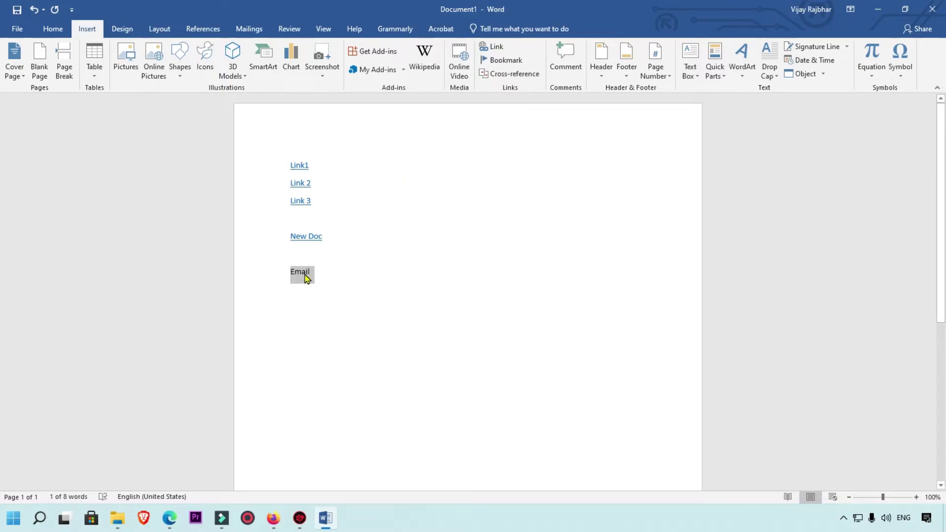
pyautogui.rightClick(304, 275)
pyautogui.click(342, 416)
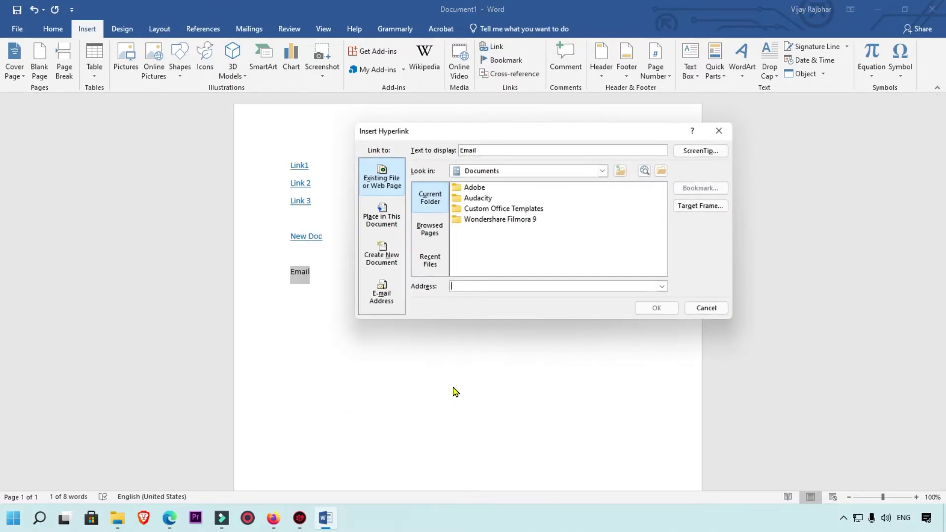
pyautogui.moveTo(445, 129); pyautogui.dragTo(429, 104)
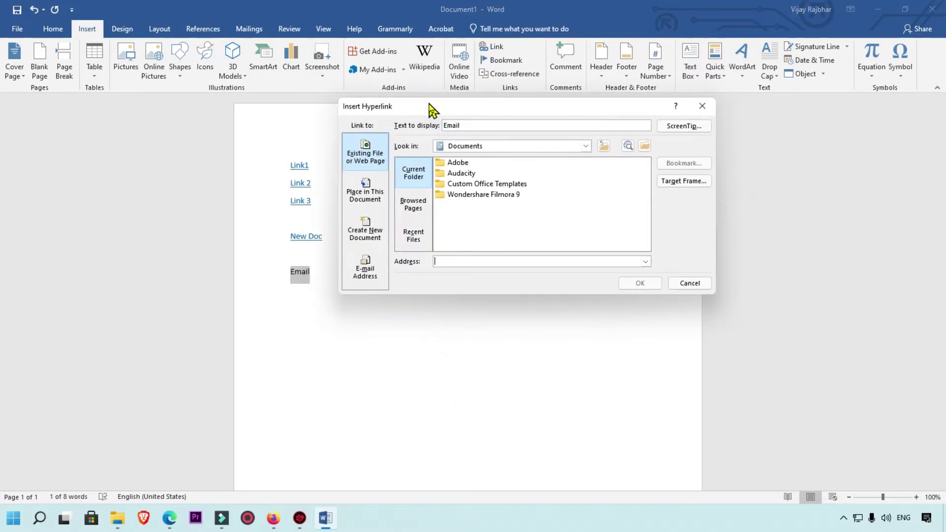
# Step: Make Email a mailto link to the author's e-mail address with subject 'Sample Subject'
pyautogui.click(368, 279)
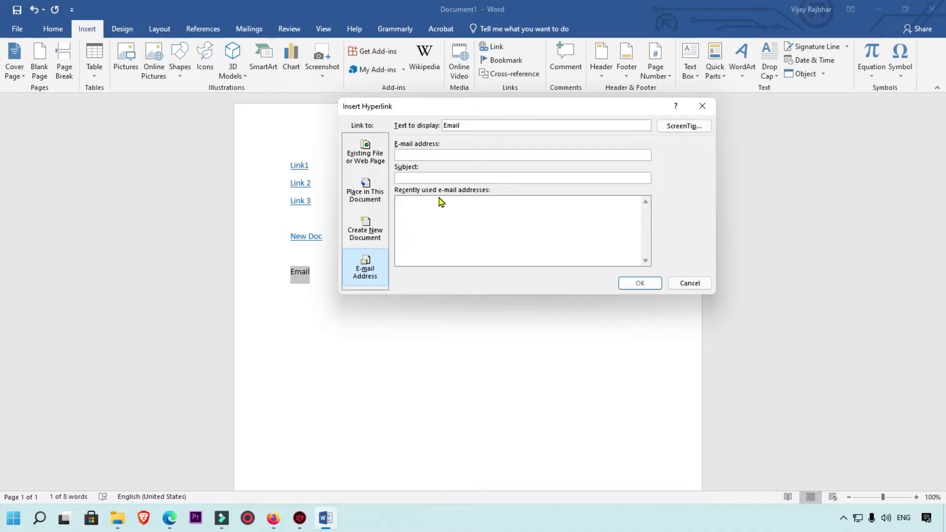
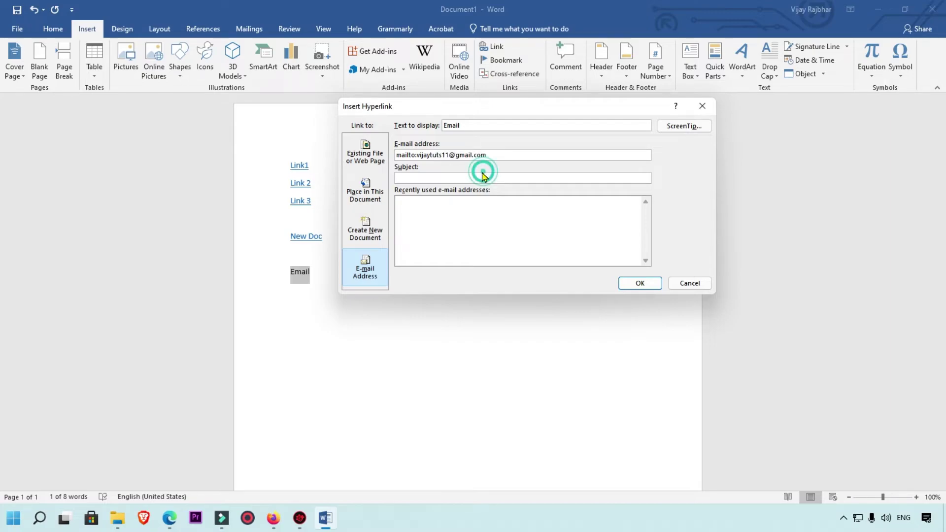
pyautogui.click(482, 177)
pyautogui.write('Sample Subject')
pyautogui.click(648, 282)
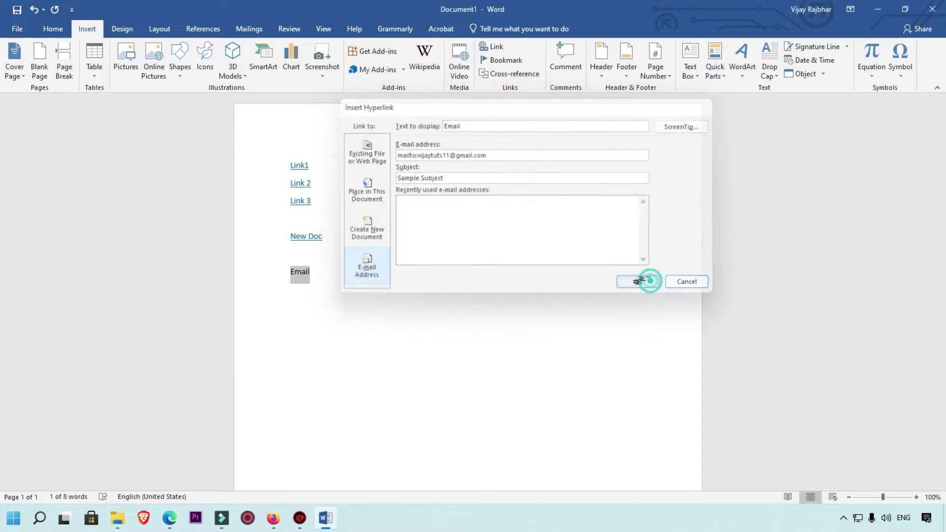
pyautogui.click(499, 322)
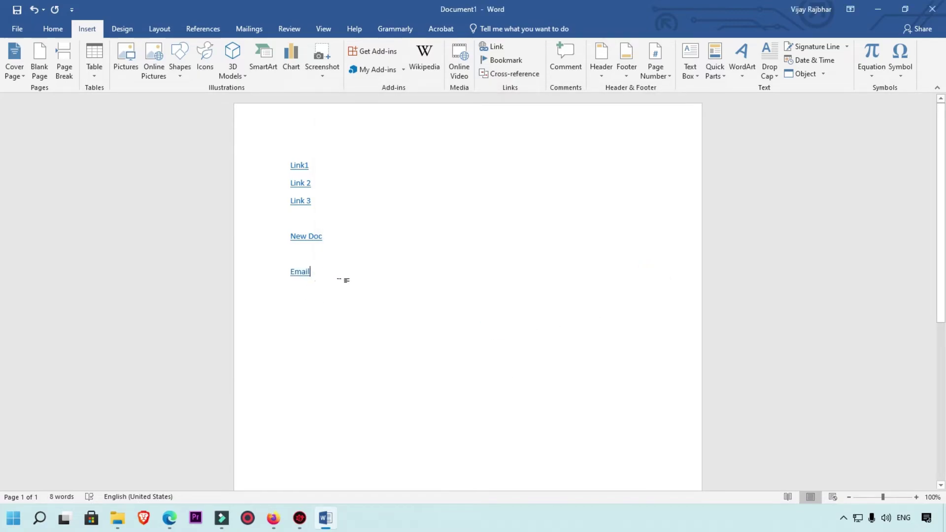
pyautogui.moveTo(291, 165); pyautogui.dragTo(317, 202)
pyautogui.click(292, 254)
pyautogui.moveTo(288, 239); pyautogui.dragTo(328, 237)
pyautogui.click(332, 281)
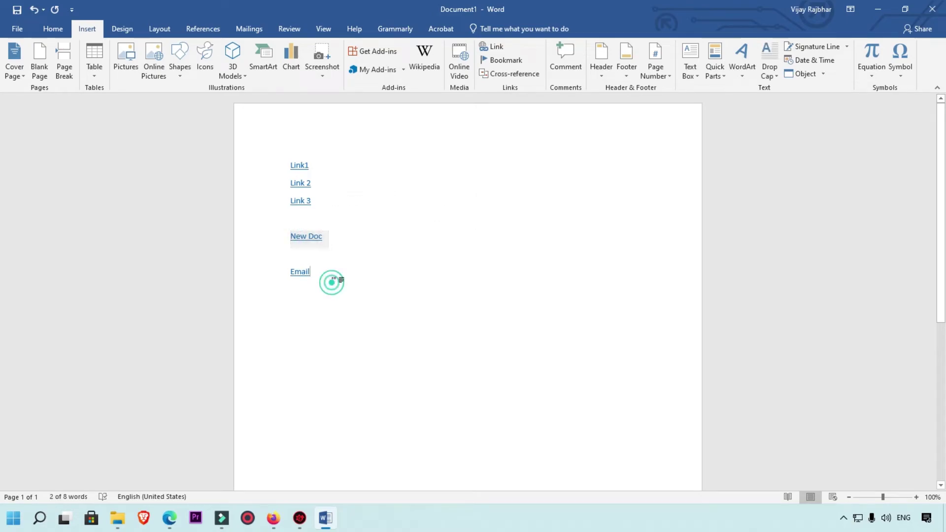
pyautogui.moveTo(307, 277)
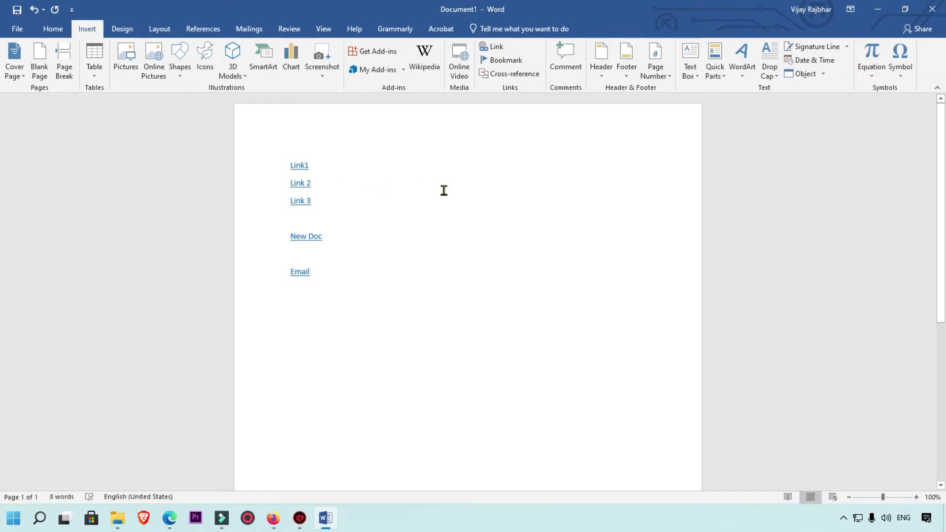
# Step: Follow Link1 to open google.com in Firefox, then minimize the browser
pyautogui.keyDown('ctrl'); pyautogui.click(301, 168); pyautogui.keyUp('ctrl')
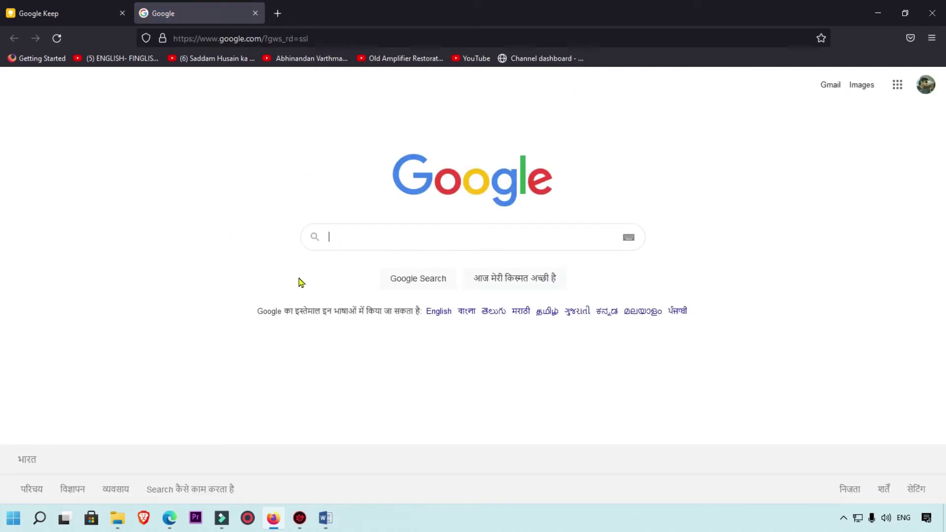
pyautogui.click(878, 12)
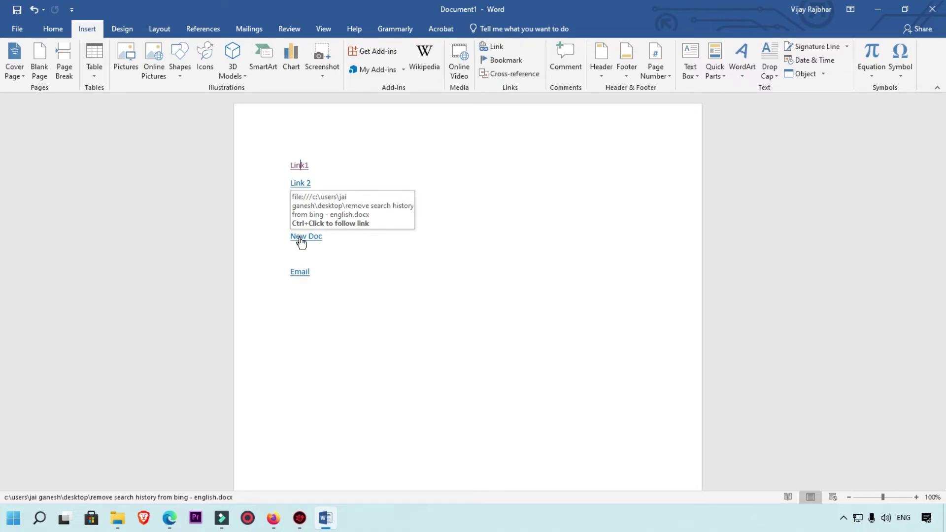
# Step: Follow New Doc to open its linked file, minimize it, then follow the Email link
pyautogui.keyDown('ctrl'); pyautogui.click(301, 241); pyautogui.keyUp('ctrl')
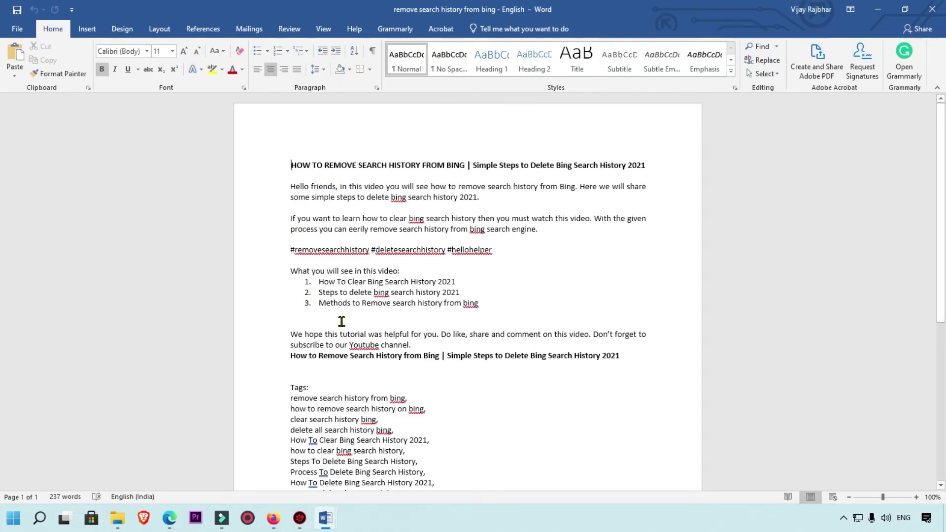
pyautogui.click(878, 9)
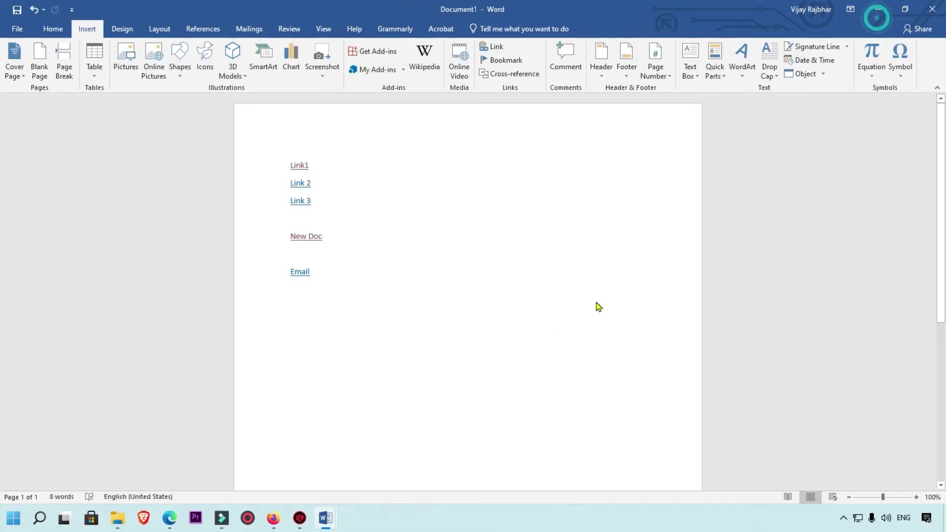
pyautogui.keyDown('ctrl'); pyautogui.click(300, 275); pyautogui.keyUp('ctrl')
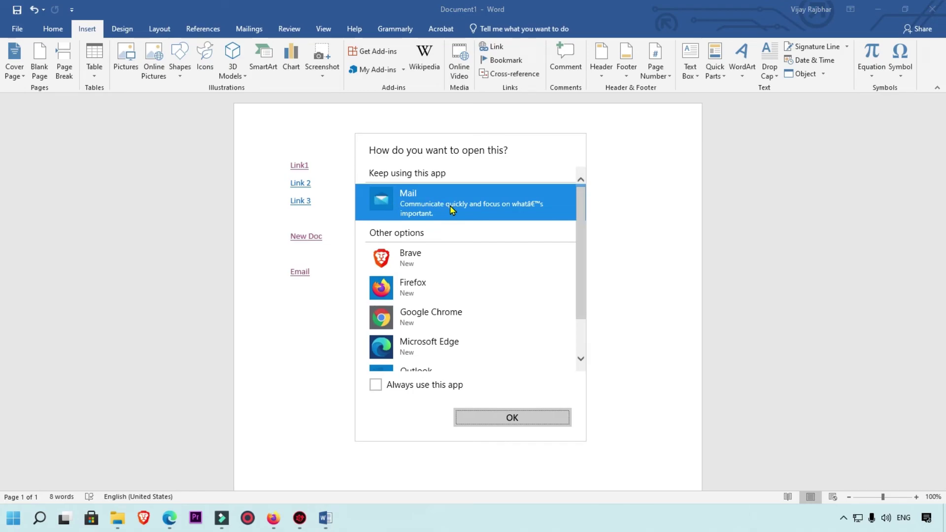
# Step: Choose Outlook as the app for opening the Email mailto link
pyautogui.scroll(-1, 442, 248)
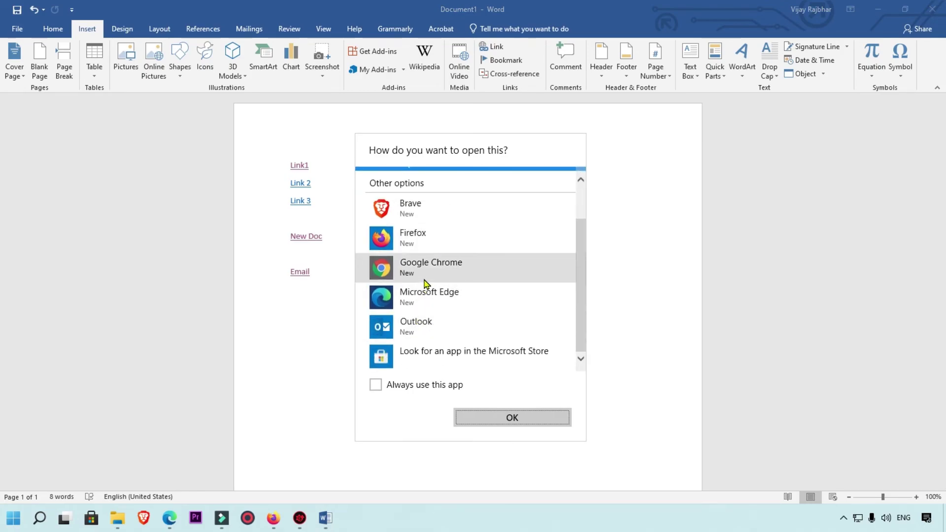
pyautogui.click(420, 329)
pyautogui.click(498, 416)
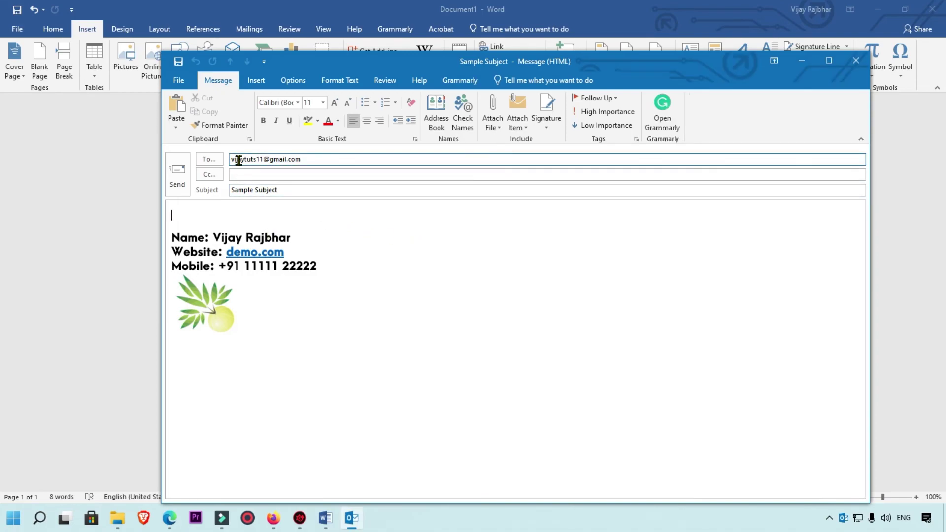
# Step: Open the Grammarly panel beside the new 'Sample Subject' Outlook message
pyautogui.click(298, 192)
pyautogui.click(194, 215)
pyautogui.click(197, 207)
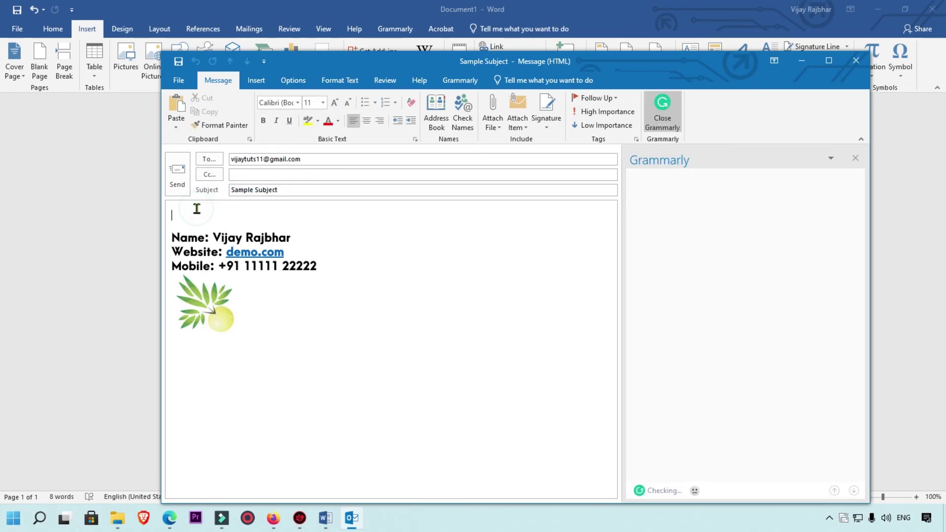